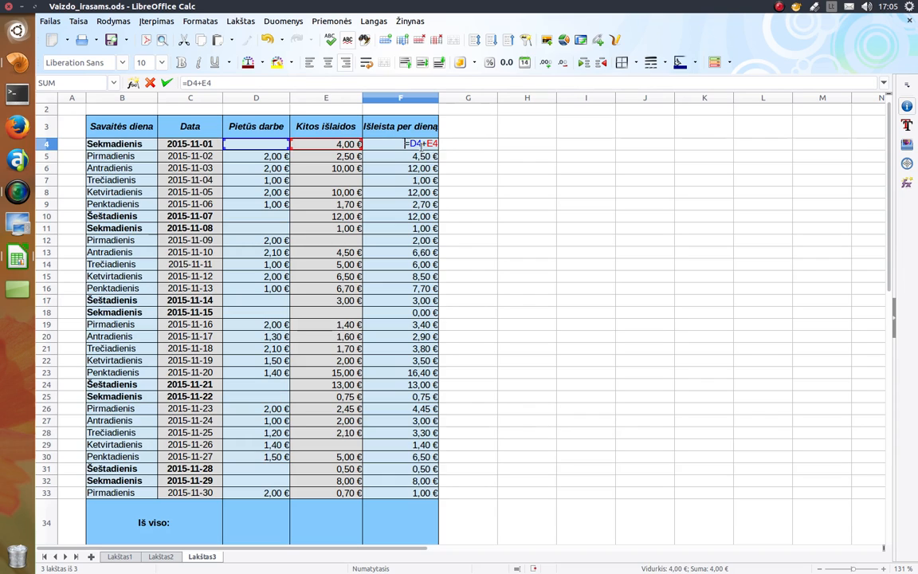
# - Leave the F4 formula as it is and list the Matematinės category in the Function Wizard
pyautogui.press('Return')
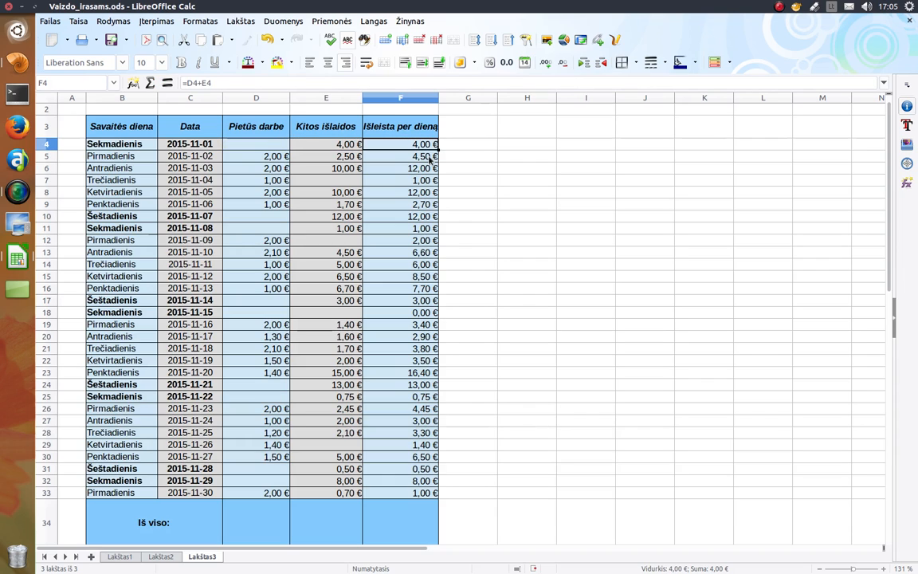
pyautogui.click(156, 20)
pyautogui.click(180, 118)
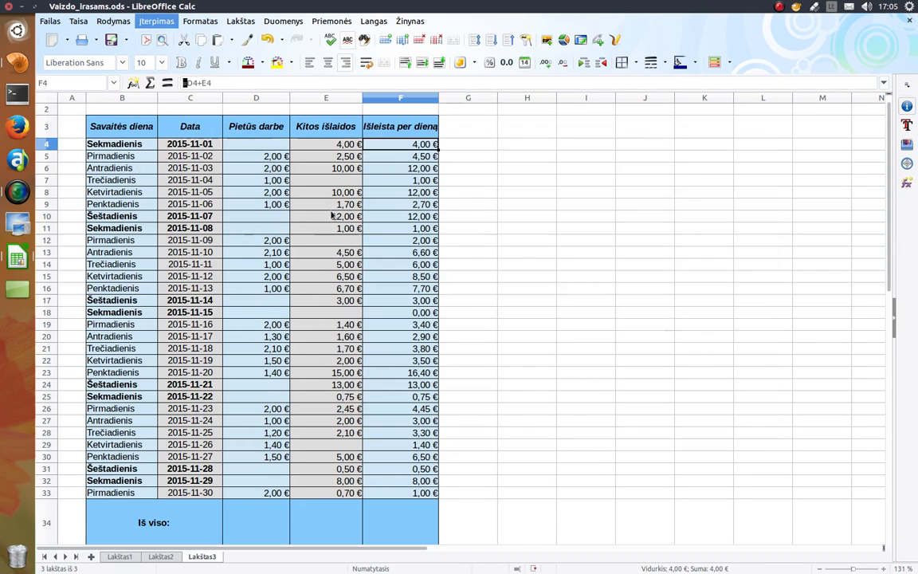
pyautogui.click(362, 158)
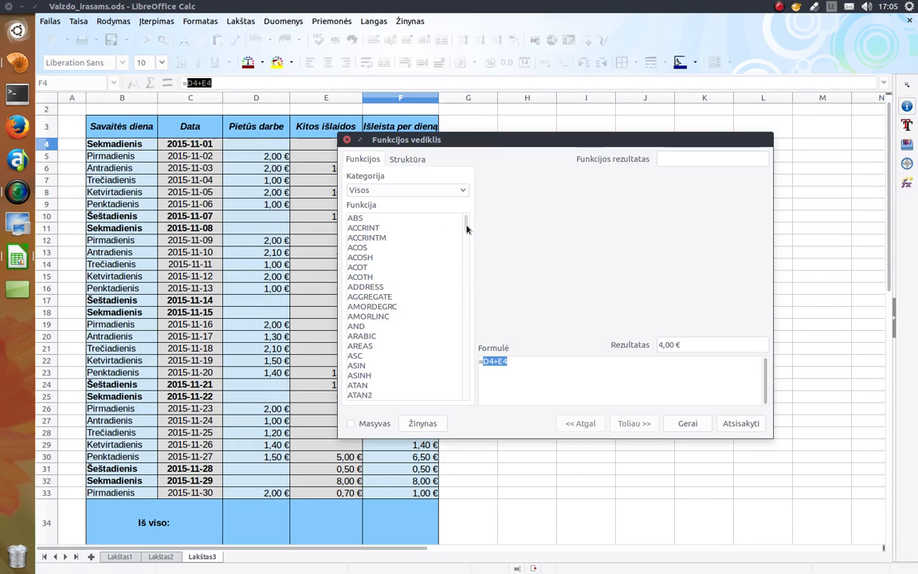
pyautogui.moveTo(467, 230); pyautogui.dragTo(463, 206)
pyautogui.click(463, 193)
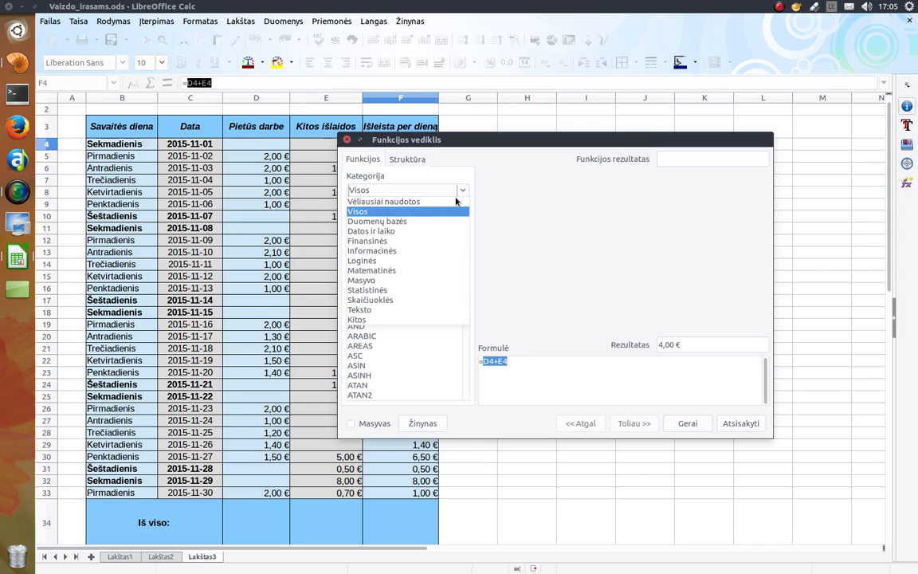
pyautogui.click(391, 274)
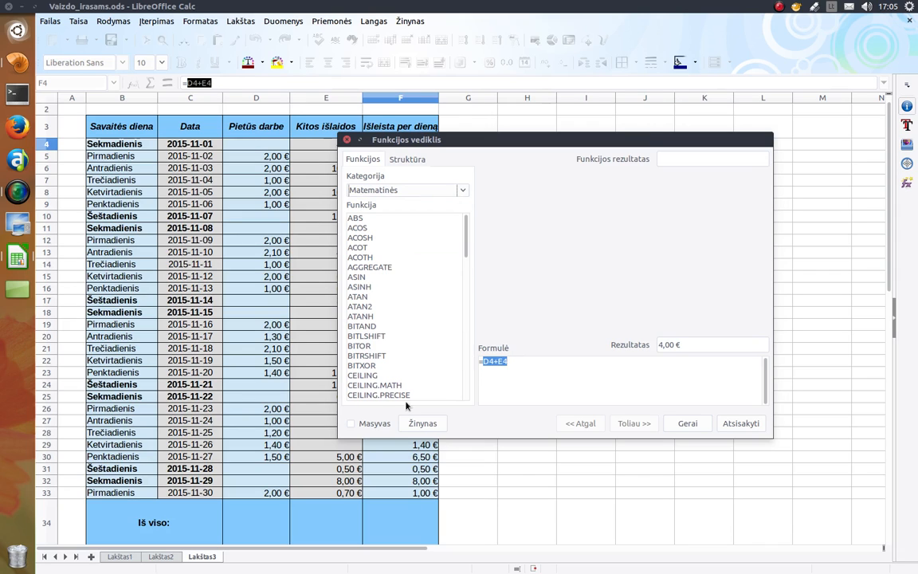
# - Examine the descriptions of the SQRT, ROUND, POWER and PI functions, and close the wizard without inserting any
pyautogui.moveTo(466, 248); pyautogui.dragTo(464, 390)
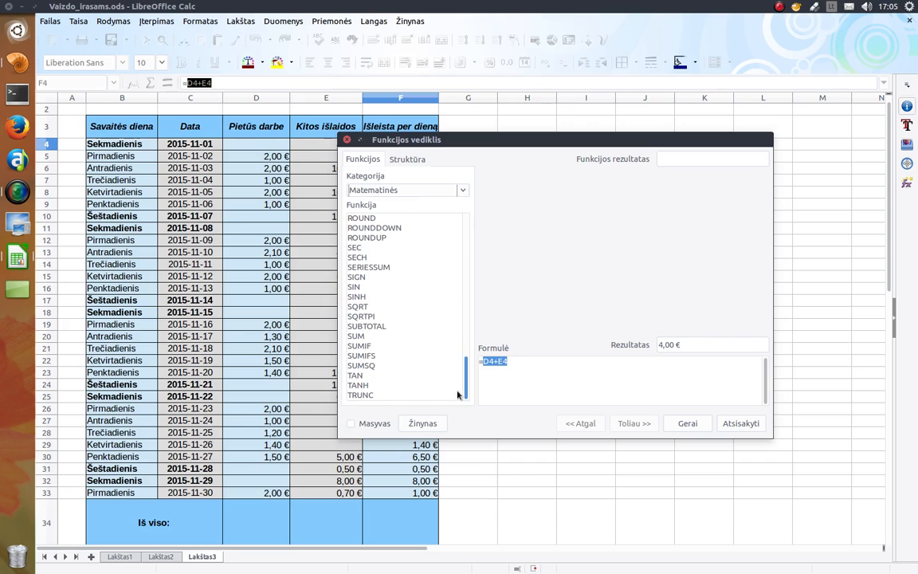
pyautogui.click(357, 307)
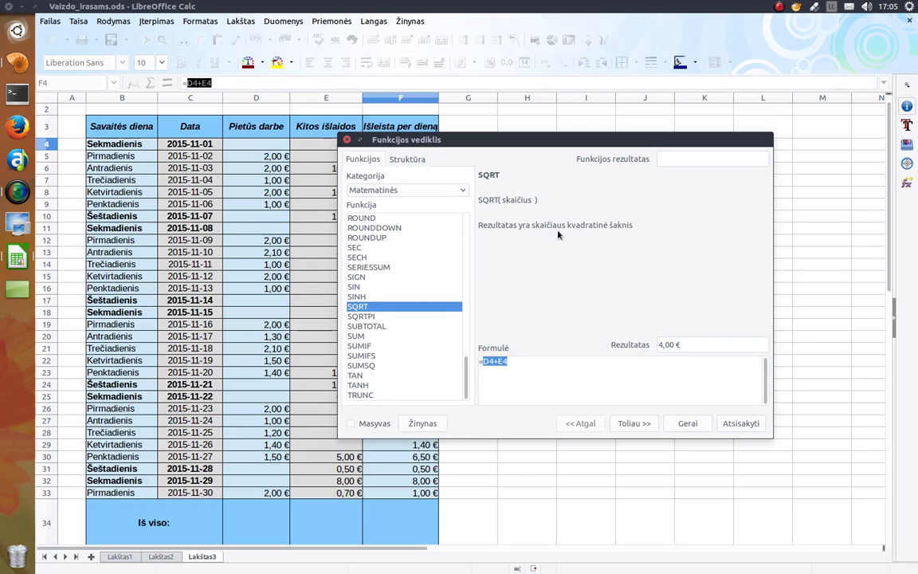
pyautogui.scroll(2, 407, 335)
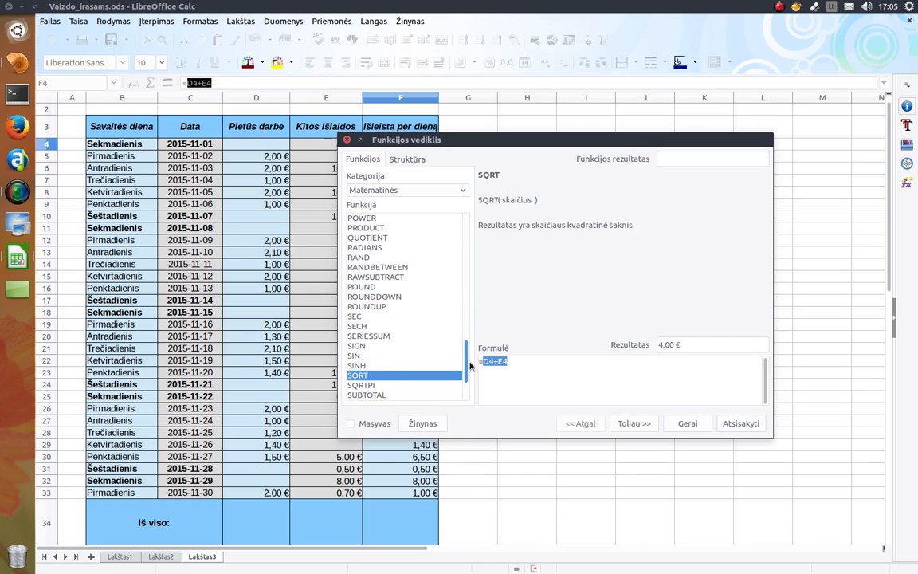
pyautogui.click(371, 286)
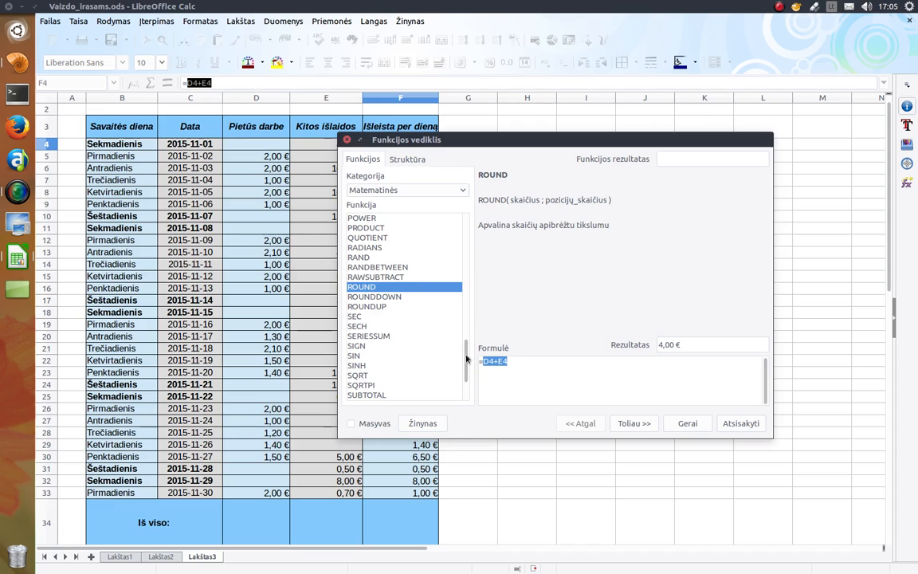
pyautogui.click(375, 218)
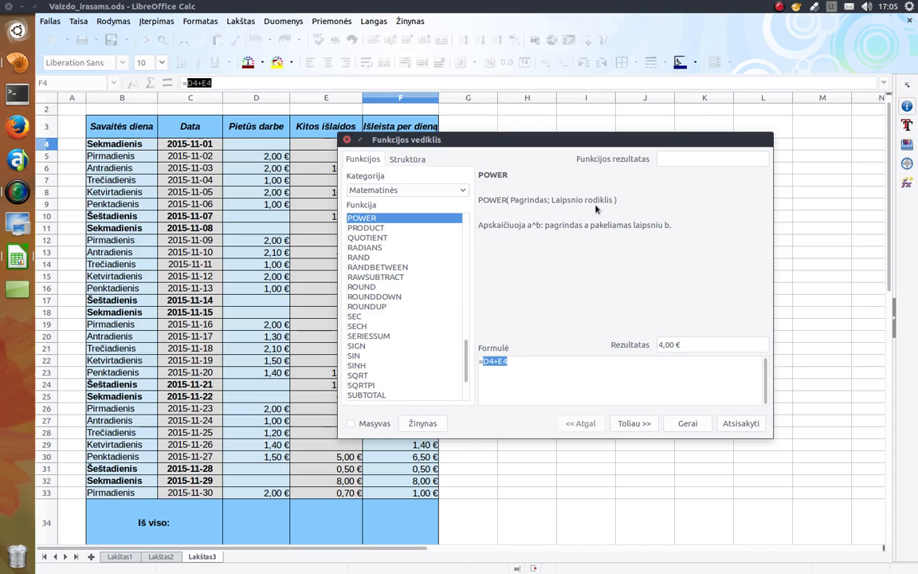
pyautogui.scroll(3, 454, 330)
pyautogui.click(366, 288)
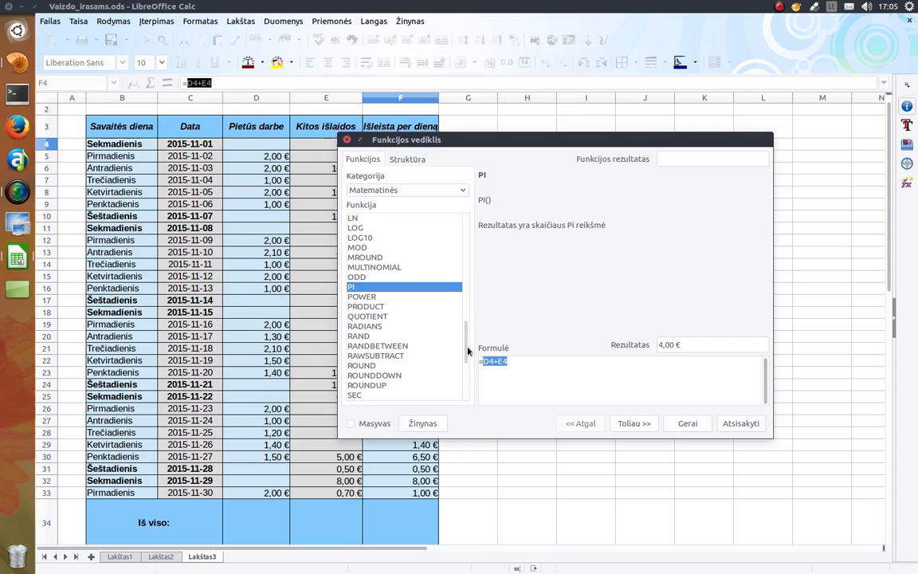
pyautogui.moveTo(468, 352); pyautogui.dragTo(470, 233)
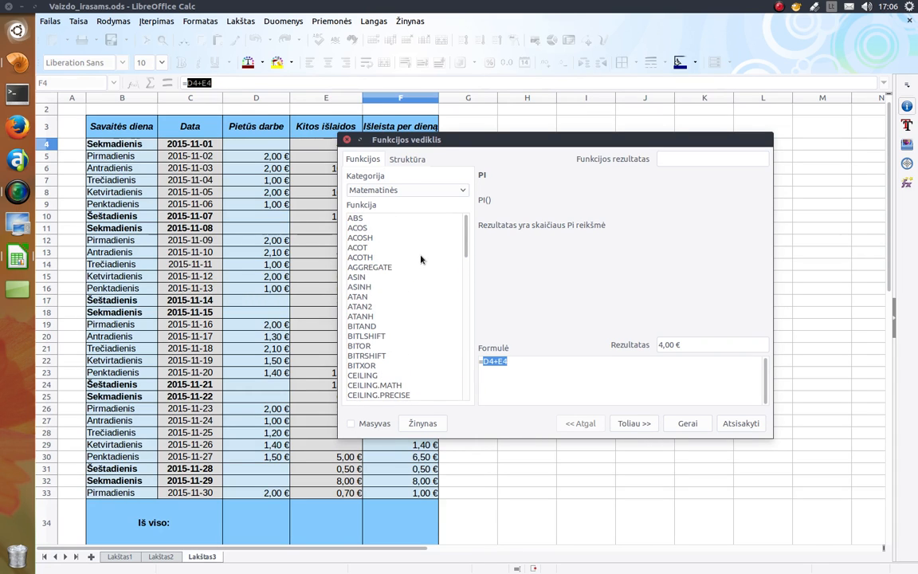
pyautogui.click(346, 139)
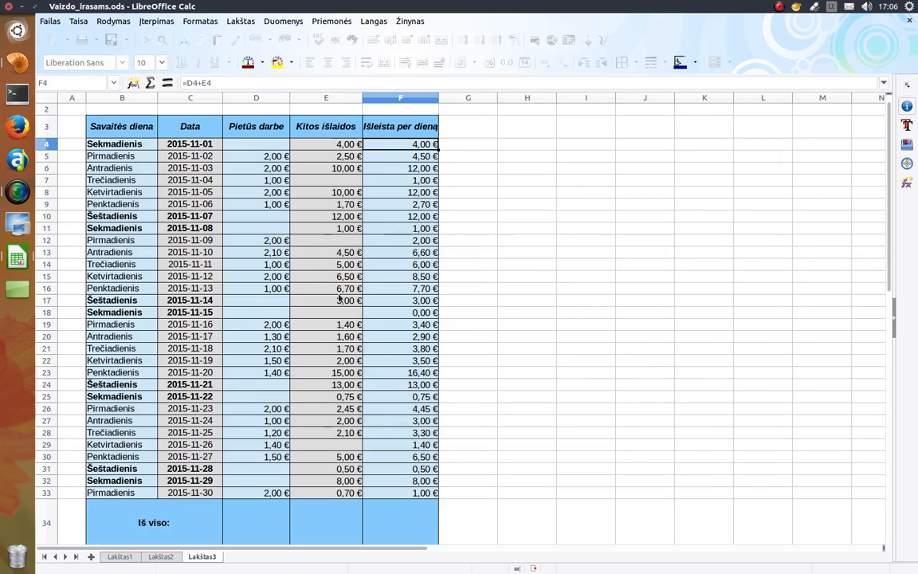
pyautogui.click(513, 336)
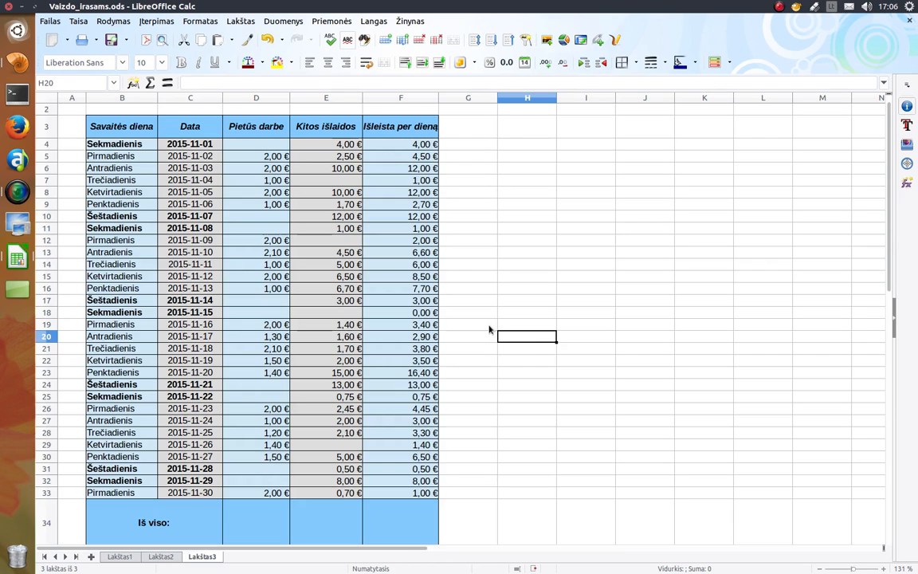
pyautogui.click(248, 156)
pyautogui.click(248, 169)
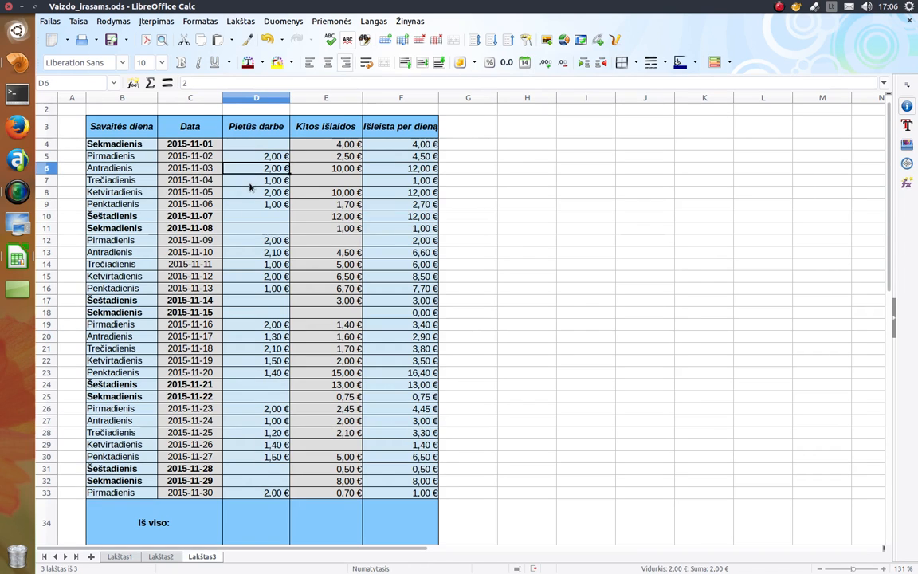
pyautogui.click(250, 182)
pyautogui.click(251, 196)
pyautogui.click(250, 206)
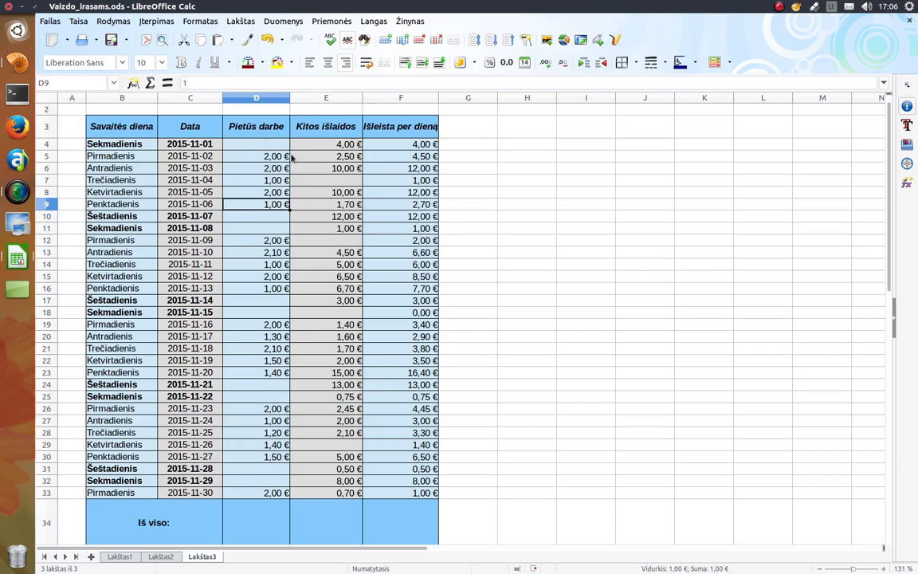
# - Total the Pietūs darbe column in D34 with a formula adding every filled cell from D5 to D33 individually
pyautogui.click(259, 524)
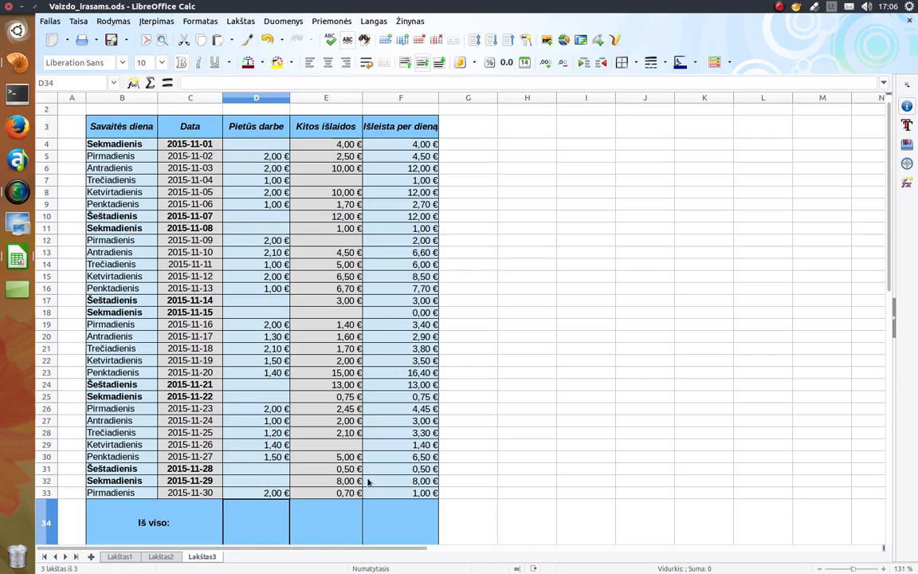
pyautogui.write('=')
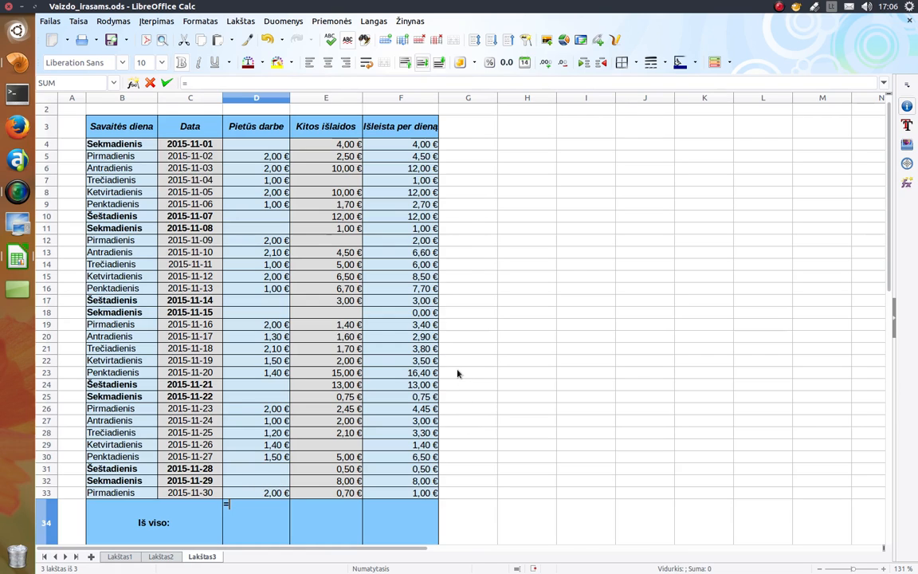
pyautogui.click(260, 158)
pyautogui.write('+')
pyautogui.click(261, 171)
pyautogui.write('+')
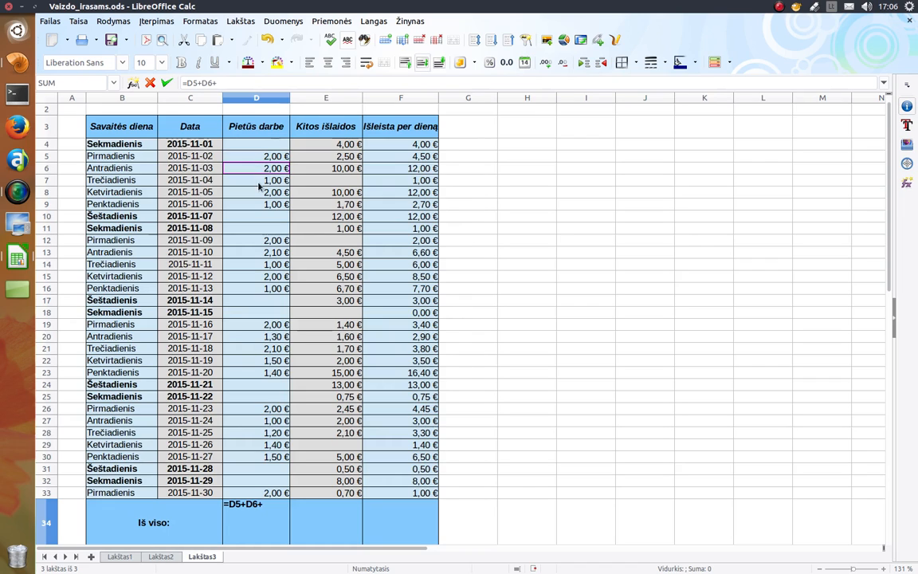
pyautogui.click(259, 182)
pyautogui.write('+')
pyautogui.click(259, 194)
pyautogui.write('+')
pyautogui.click(256, 206)
pyautogui.write('+')
pyautogui.click(256, 239)
pyautogui.write('+')
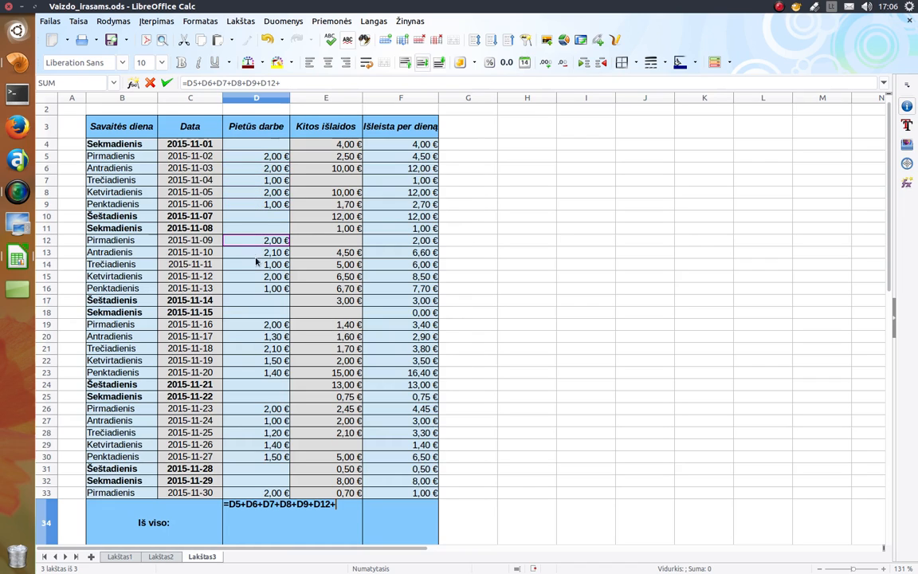
pyautogui.click(256, 251)
pyautogui.write('+')
pyautogui.click(256, 264)
pyautogui.write('+')
pyautogui.click(255, 276)
pyautogui.write('+')
pyautogui.click(256, 288)
pyautogui.write('+')
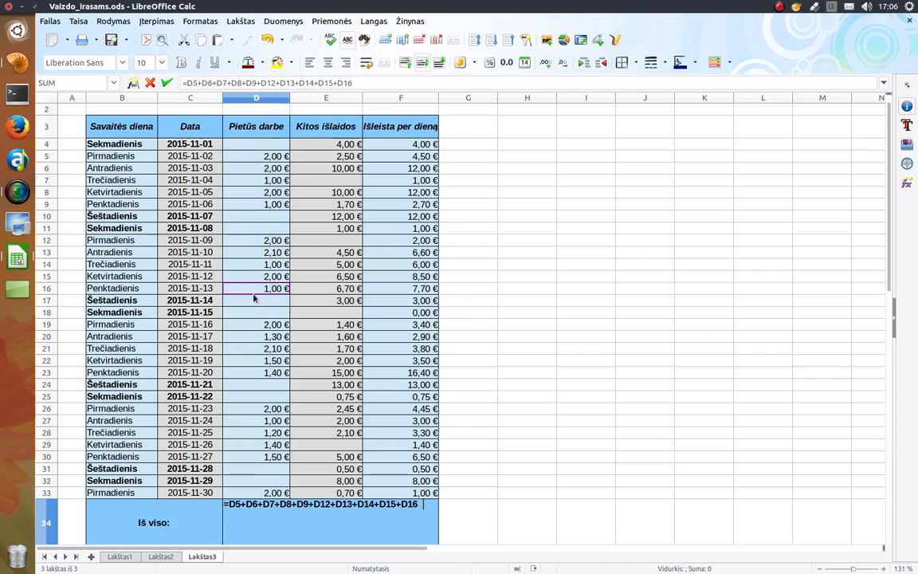
pyautogui.click(256, 325)
pyautogui.write('+')
pyautogui.click(256, 337)
pyautogui.write('+')
pyautogui.click(256, 349)
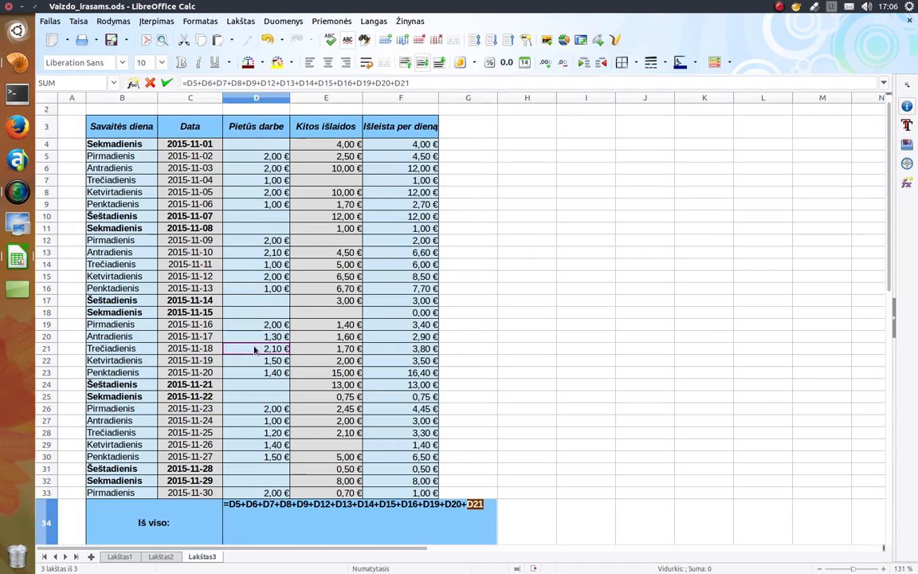
pyautogui.write('+')
pyautogui.click(256, 361)
pyautogui.write('+')
pyautogui.click(255, 372)
pyautogui.write('+')
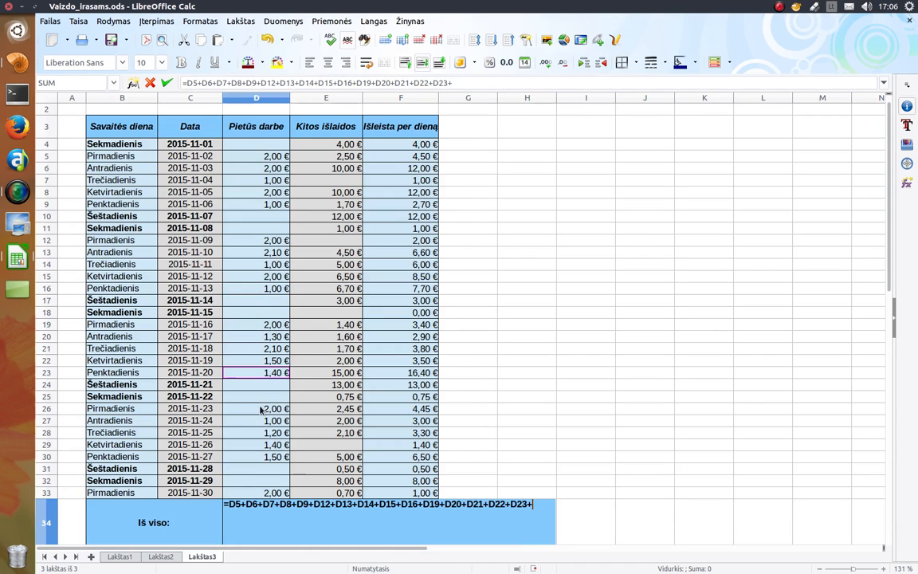
pyautogui.click(256, 408)
pyautogui.write('+')
pyautogui.click(256, 423)
pyautogui.write('+')
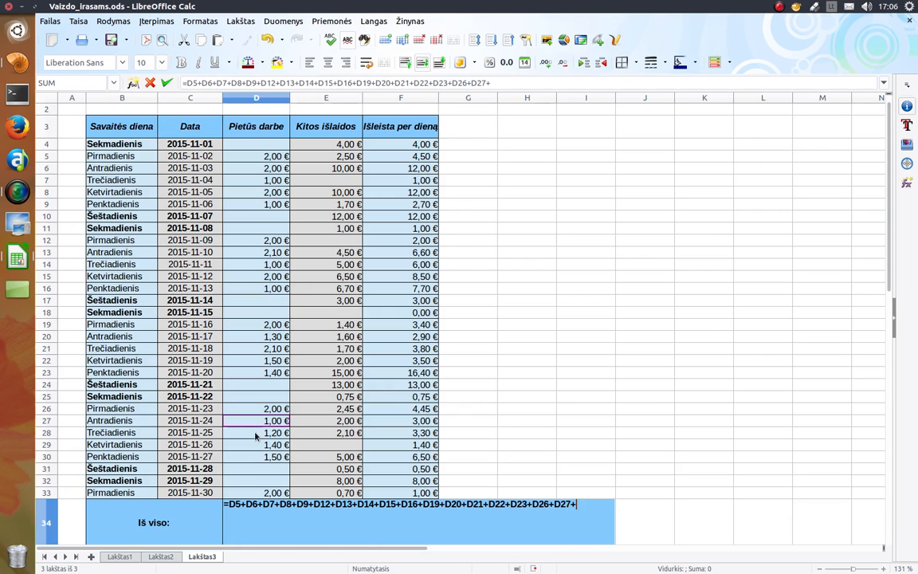
pyautogui.click(256, 435)
pyautogui.write('+')
pyautogui.click(255, 446)
pyautogui.write('+')
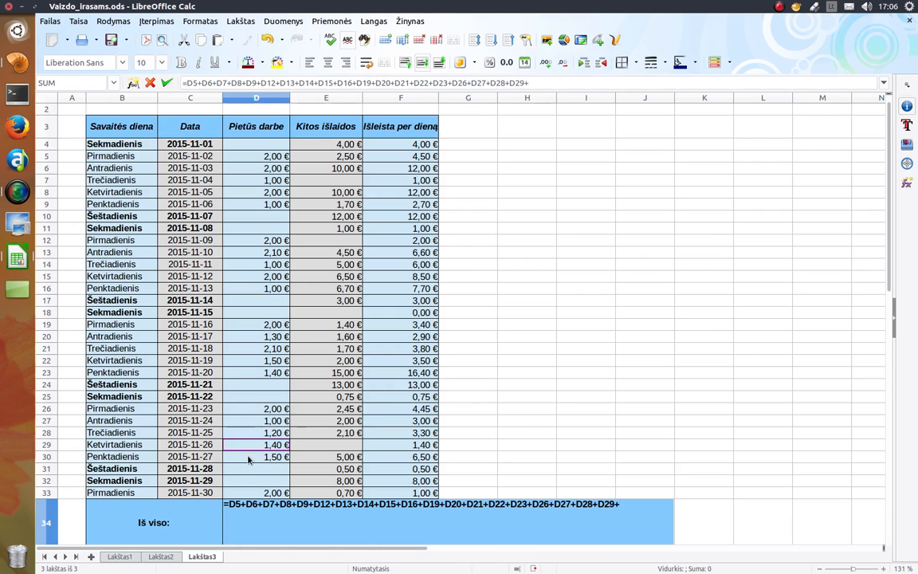
pyautogui.click(256, 457)
pyautogui.write('+')
pyautogui.click(251, 494)
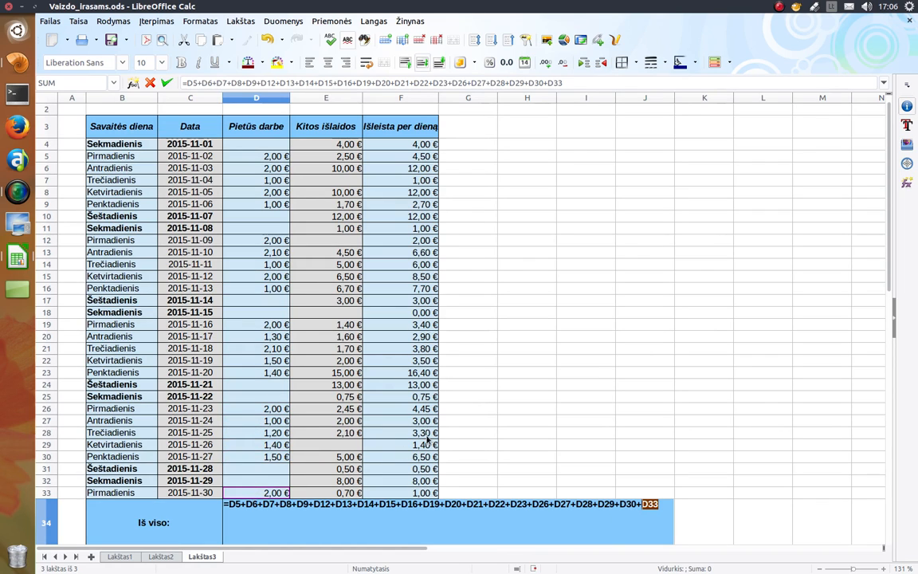
pyautogui.press('Return')
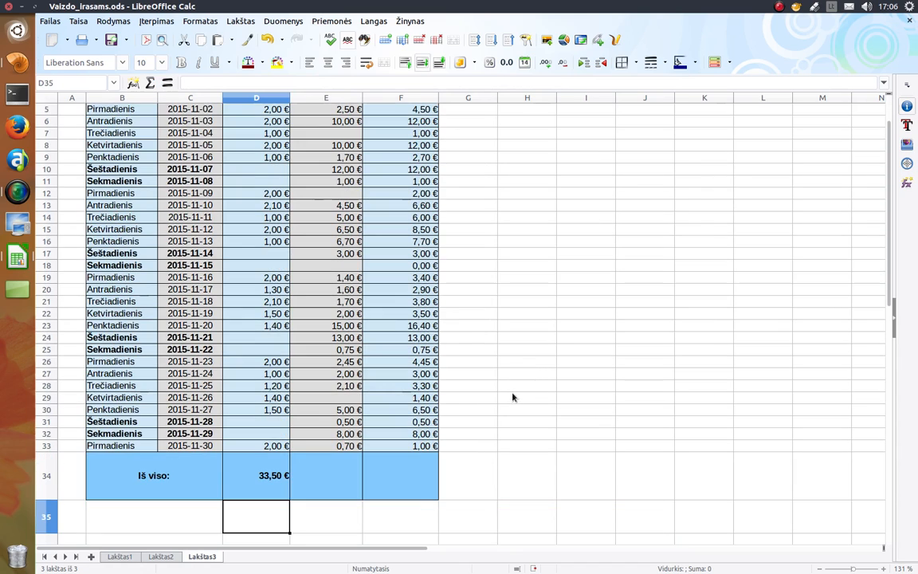
# - Review the cell references in the D34 addition formula and delete the formula
pyautogui.doubleClick(276, 477)
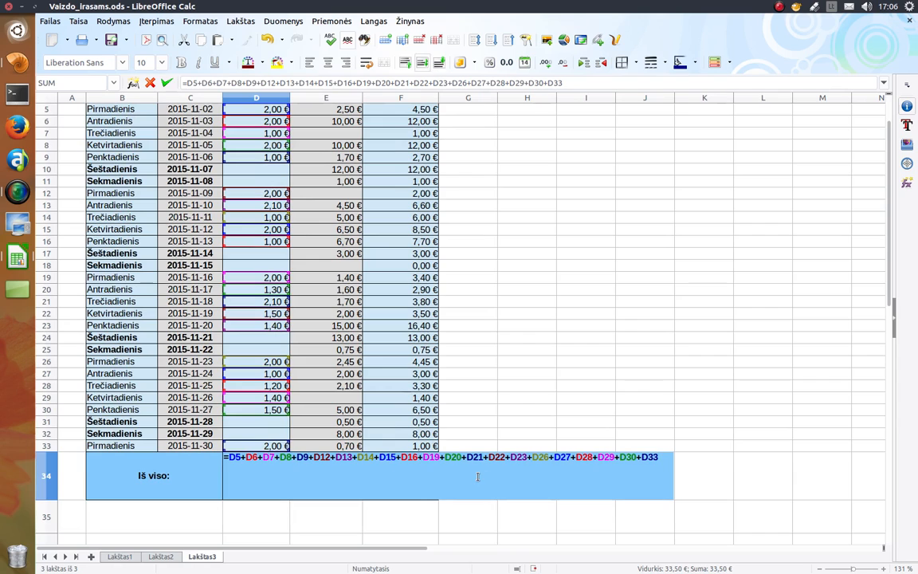
pyautogui.press('Escape')
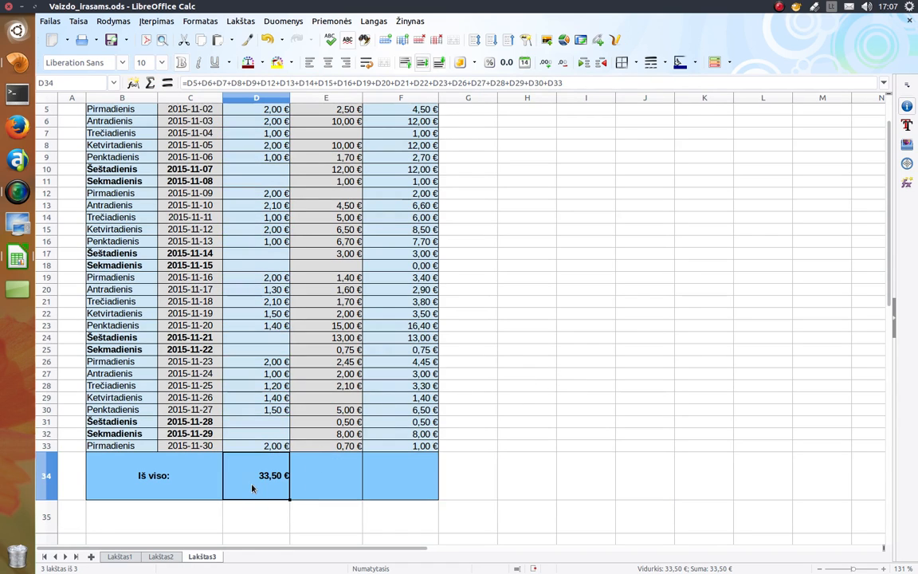
pyautogui.press('Delete')
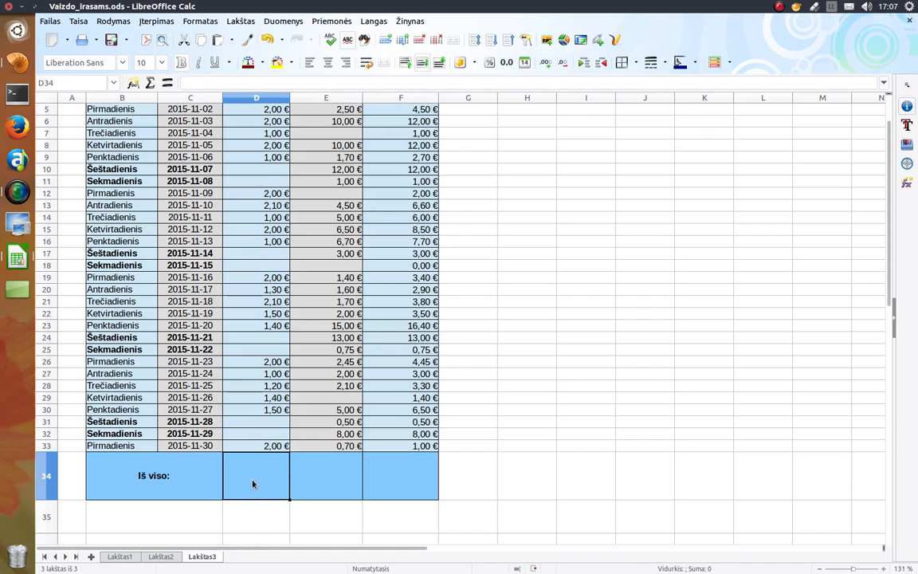
# - Total the Pietūs darbe column in D34 with a SUM formula over the range D4:D33
pyautogui.write('=')
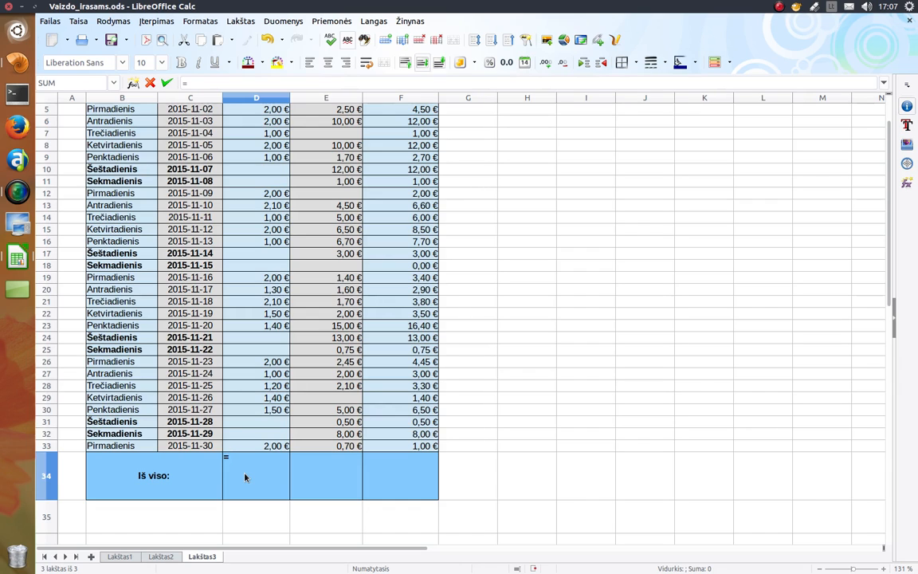
pyautogui.write('sum')
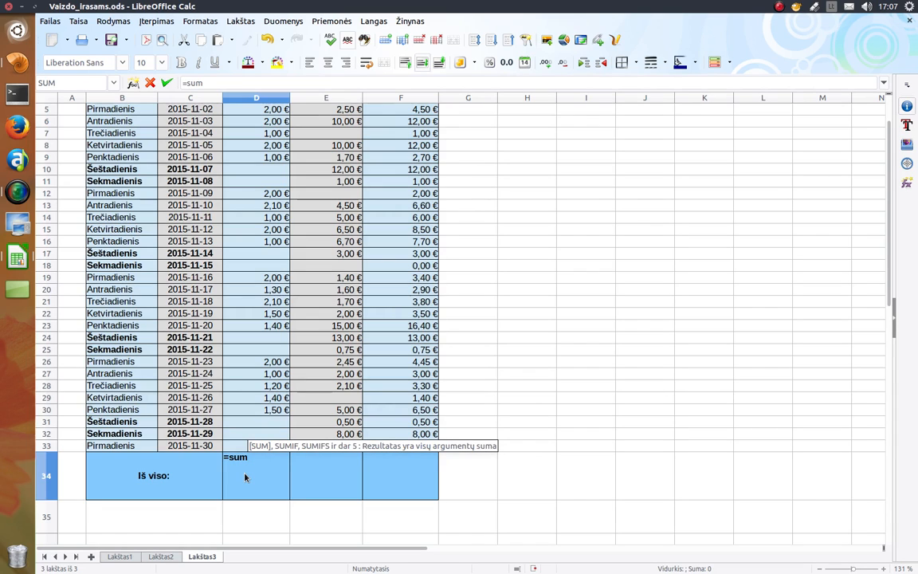
pyautogui.write('(')
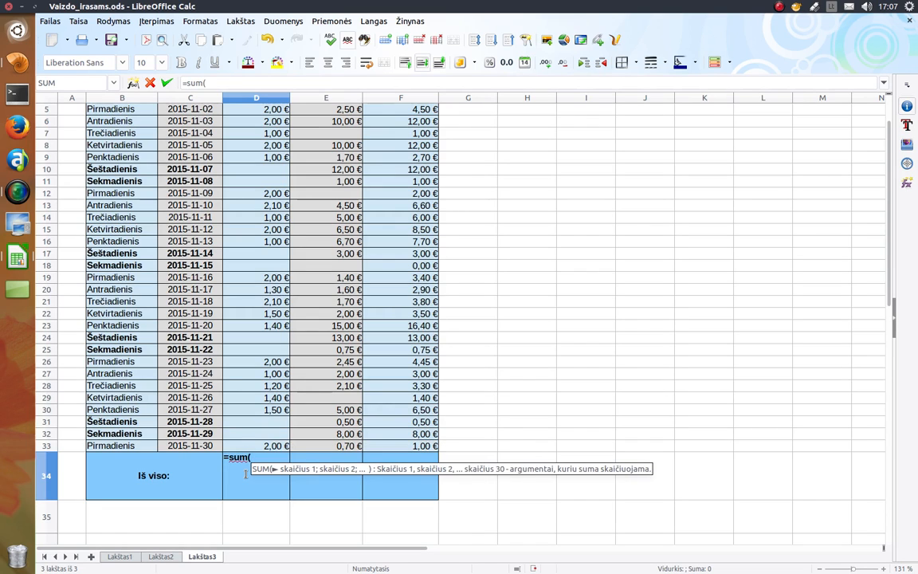
pyautogui.scroll(1, 462, 376)
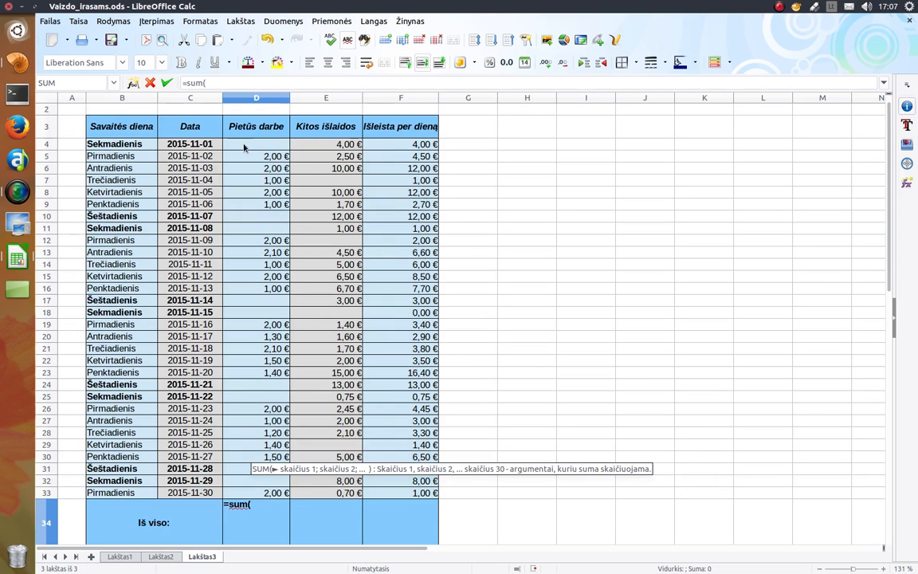
pyautogui.moveTo(244, 148); pyautogui.dragTo(246, 494)
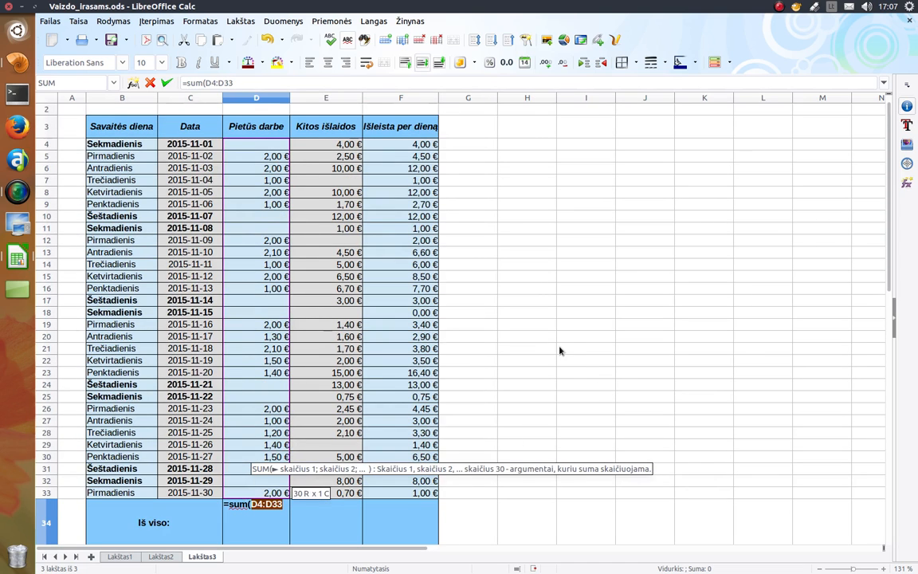
pyautogui.write(')')
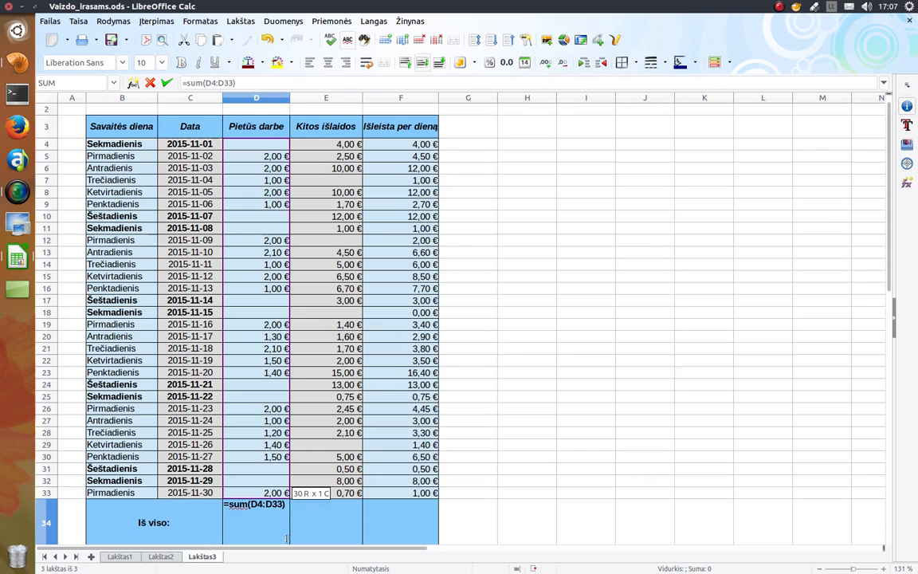
pyautogui.press('Return')
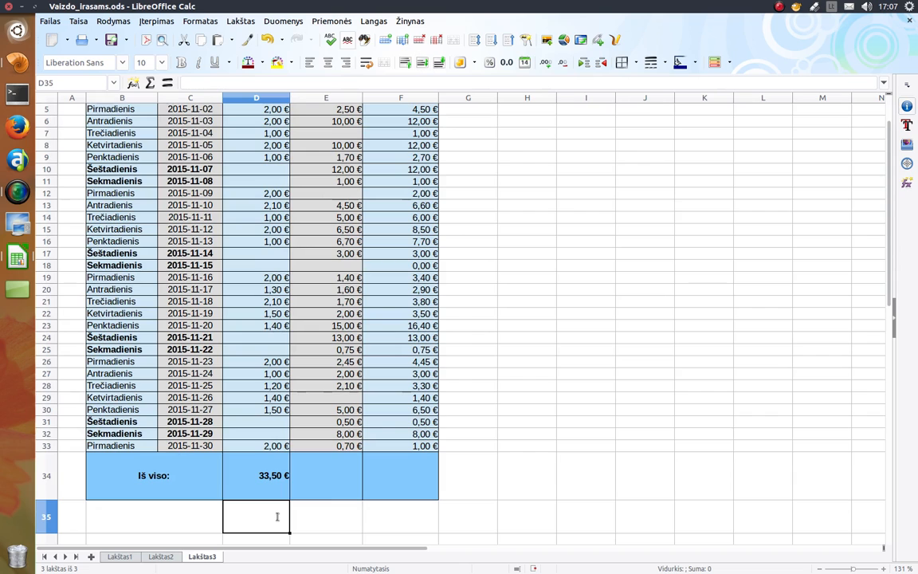
# - Review the cell range used by the SUM formula in D34 and leave the formula as it is
pyautogui.doubleClick(262, 478)
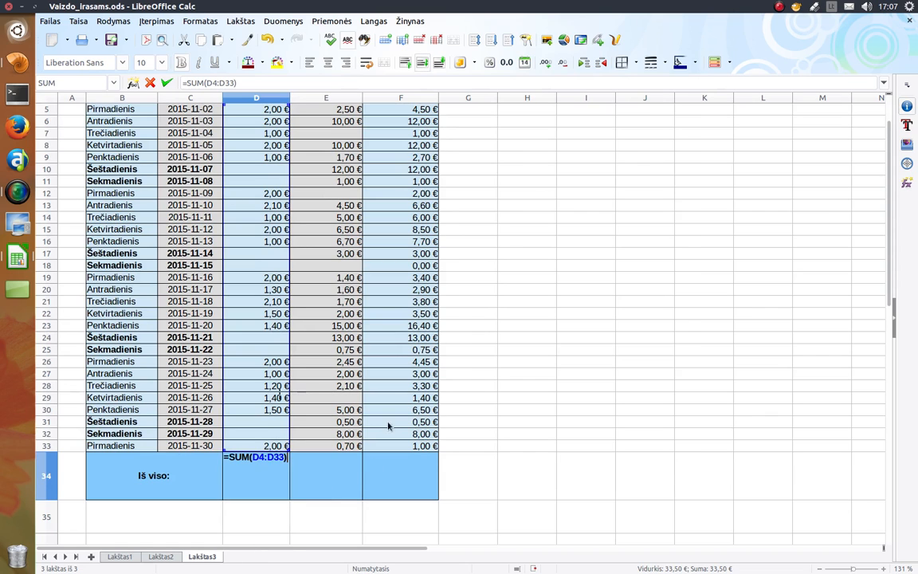
pyautogui.scroll(1, 262, 221)
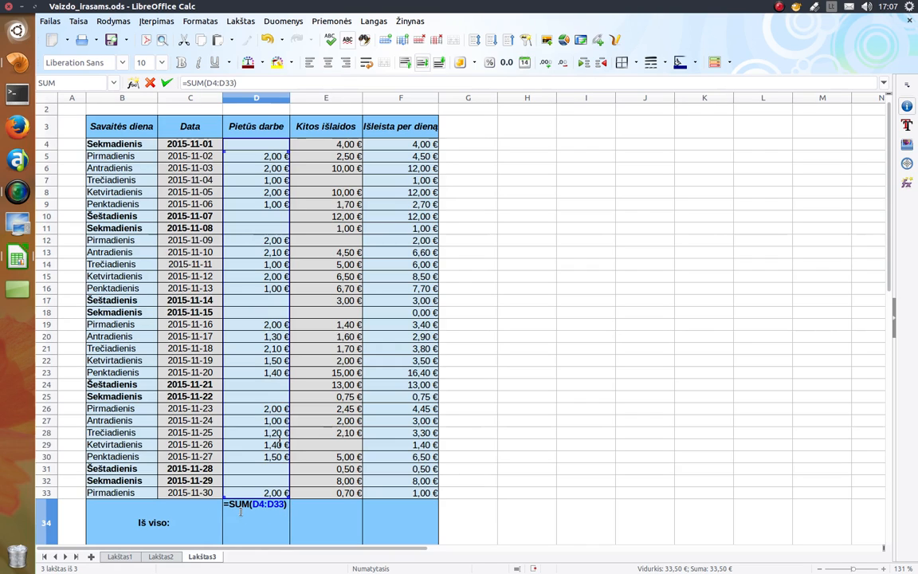
pyautogui.press('Return')
# - Total the Kitos išlaidos column in E34 with a SUM formula, picking E4 and E33 as the ends of the range
pyautogui.click(311, 526)
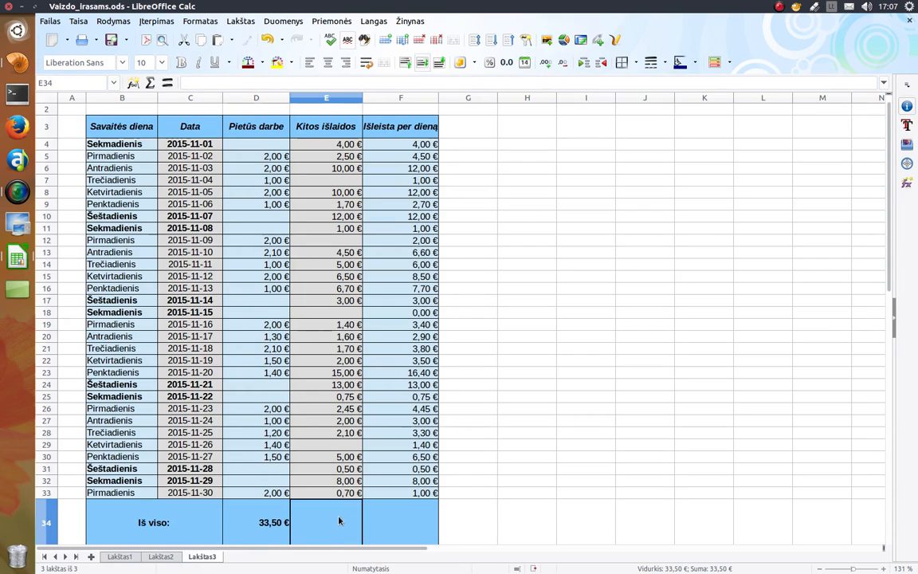
pyautogui.write('=sum(')
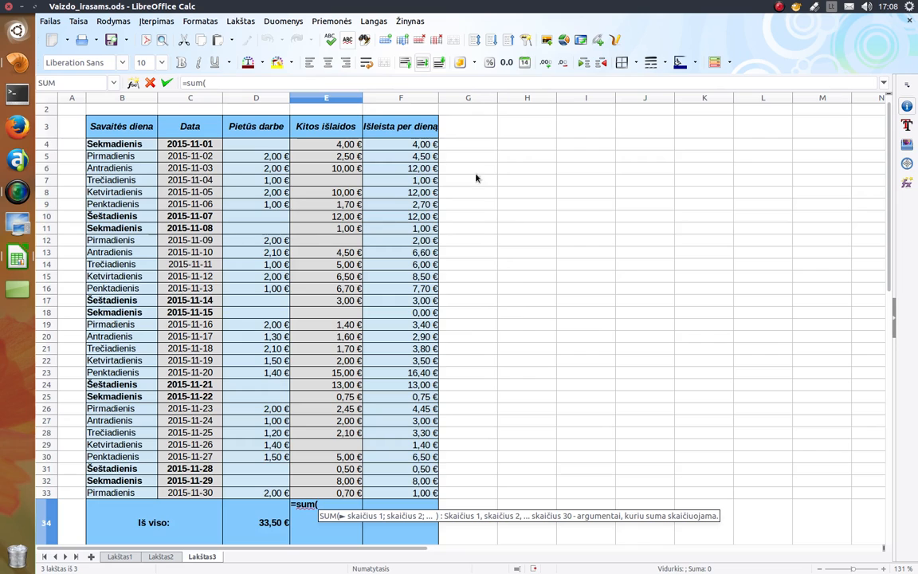
pyautogui.click(317, 147)
pyautogui.write(':')
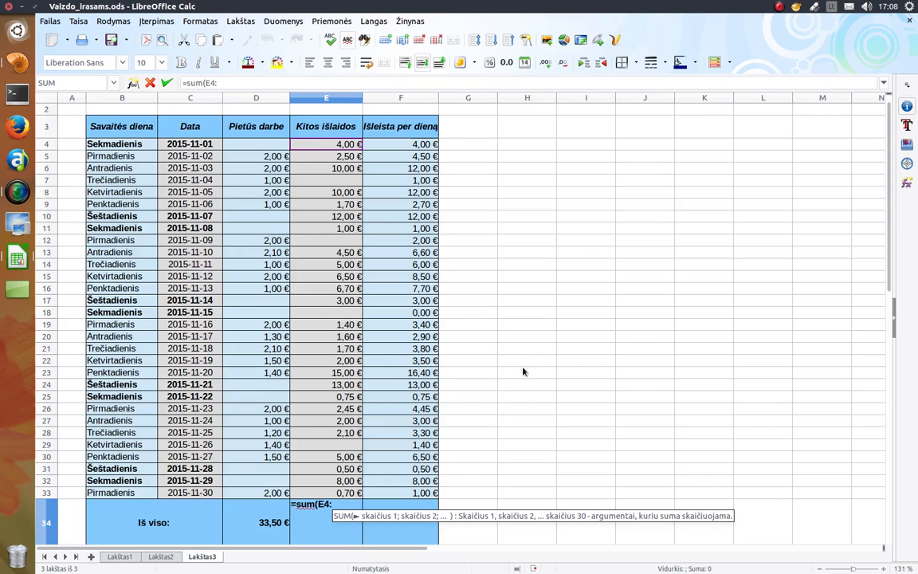
pyautogui.click(321, 494)
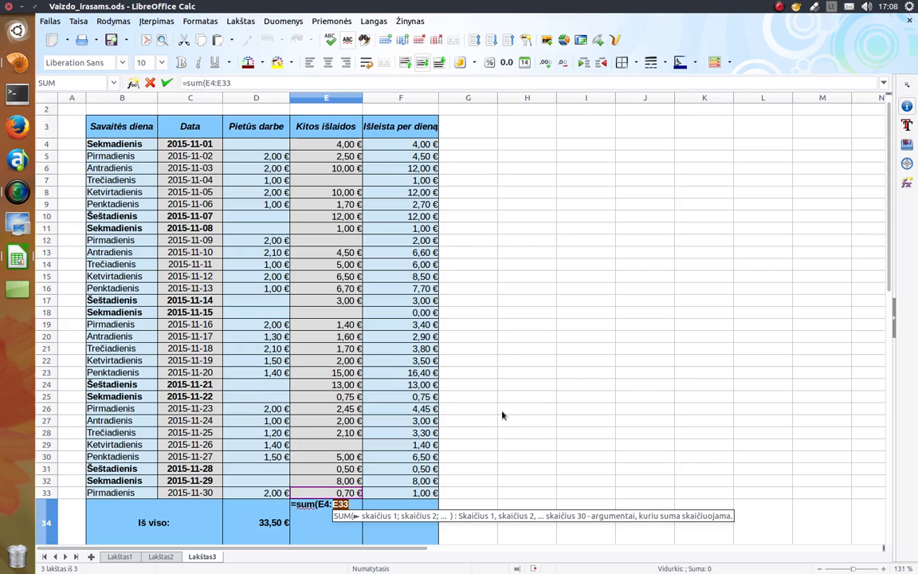
pyautogui.write(')')
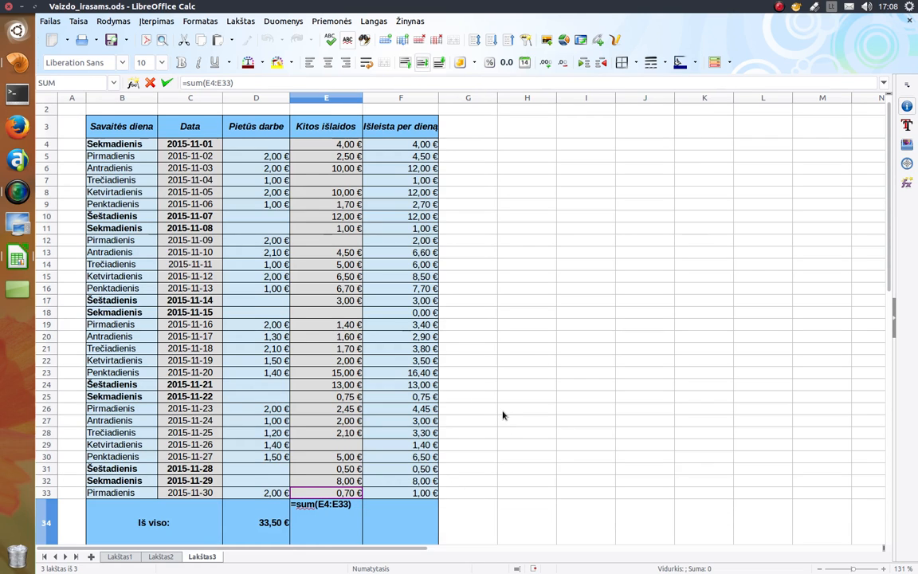
pyautogui.press('Return')
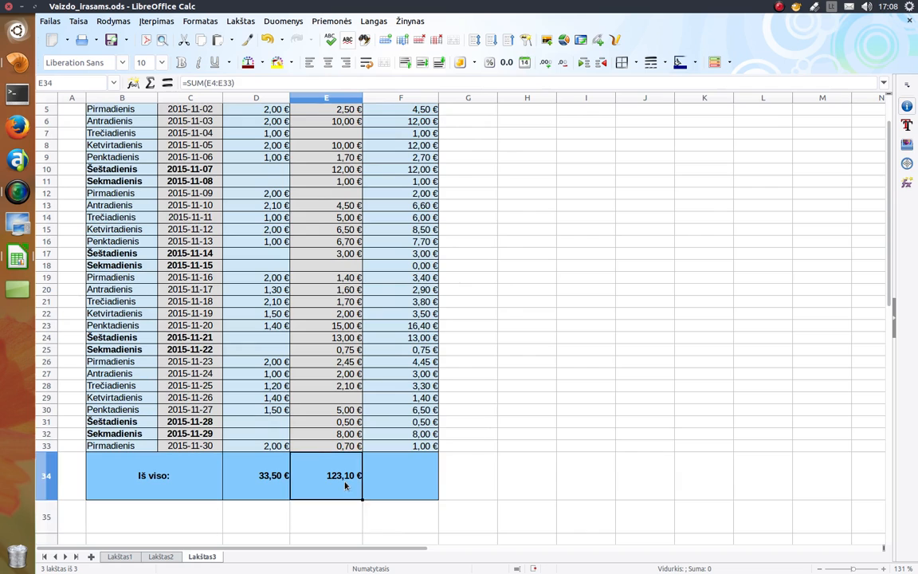
# - Examine the range in the E34 SUM formula and the cell references in the F4 formula, keeping both formulas
pyautogui.doubleClick(345, 485)
pyautogui.scroll(1, 446, 430)
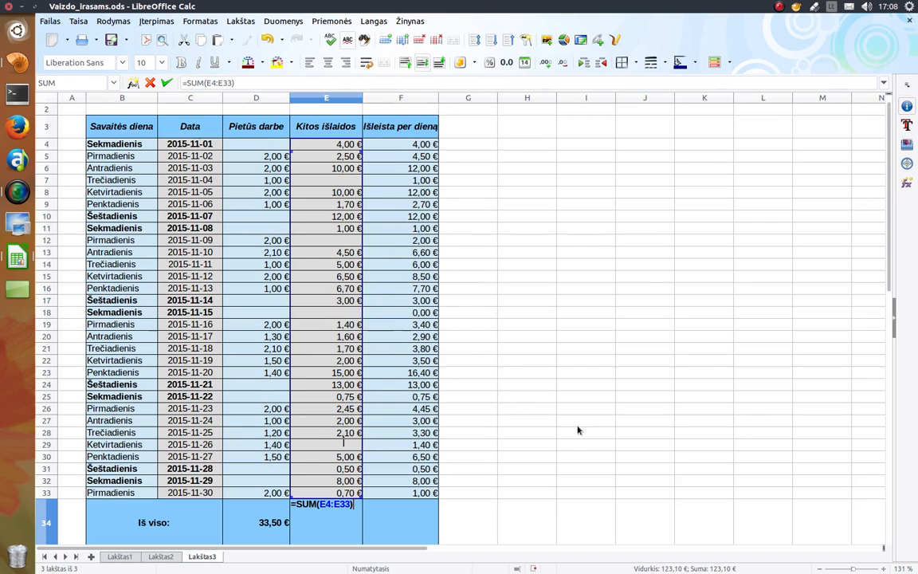
pyautogui.press('Escape')
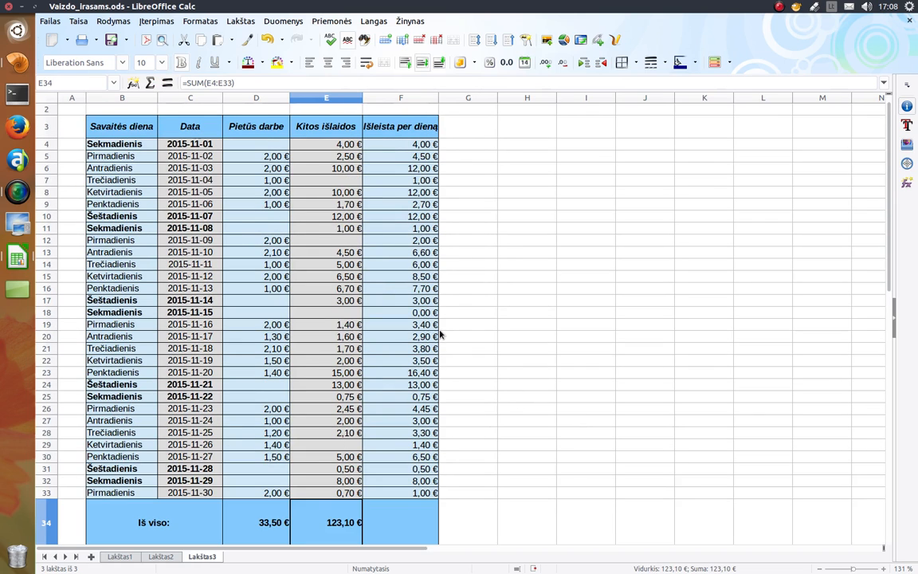
pyautogui.doubleClick(312, 513)
pyautogui.press('Return')
pyautogui.doubleClick(388, 144)
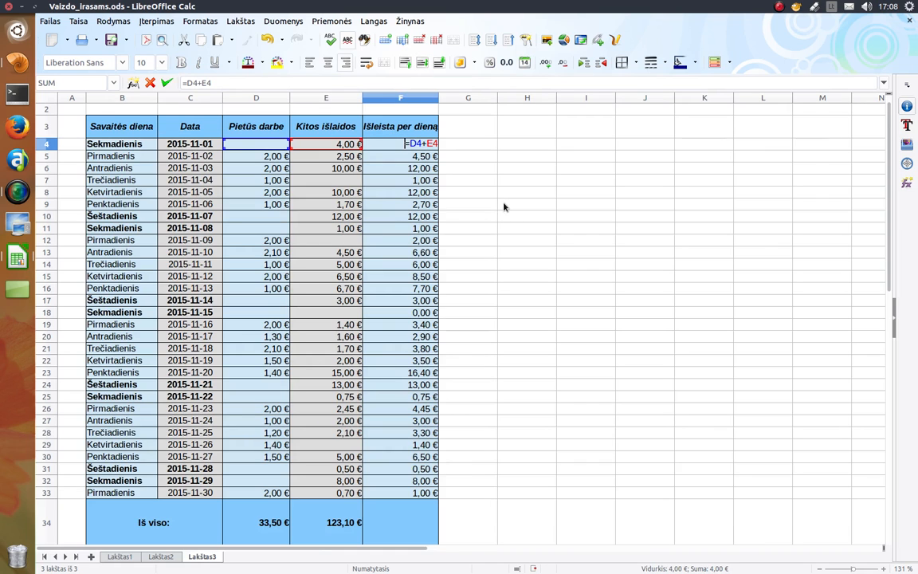
pyautogui.press('Escape')
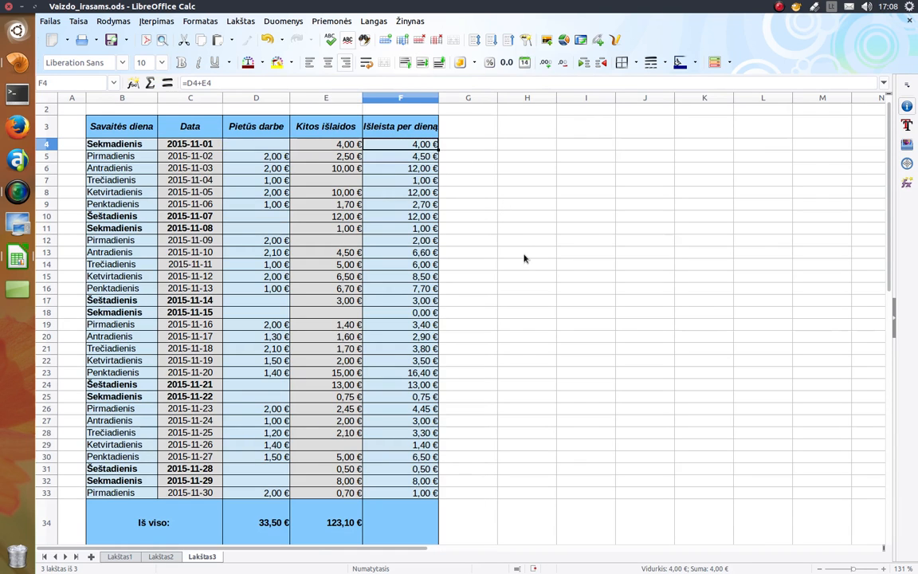